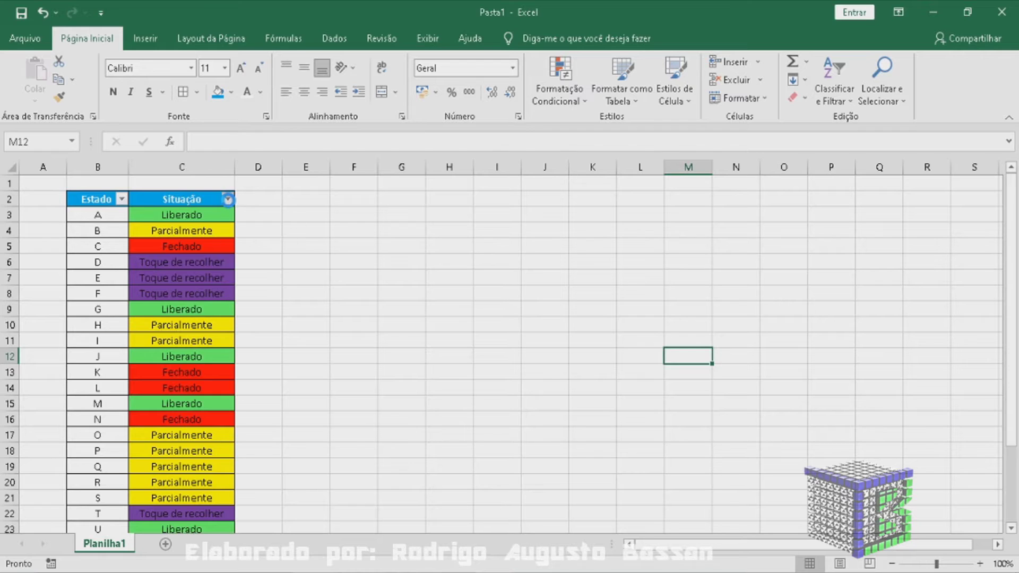
# - Sort the Situação column by green cell colour from its filter dropdown, then undo that sort
pyautogui.click(228, 200)
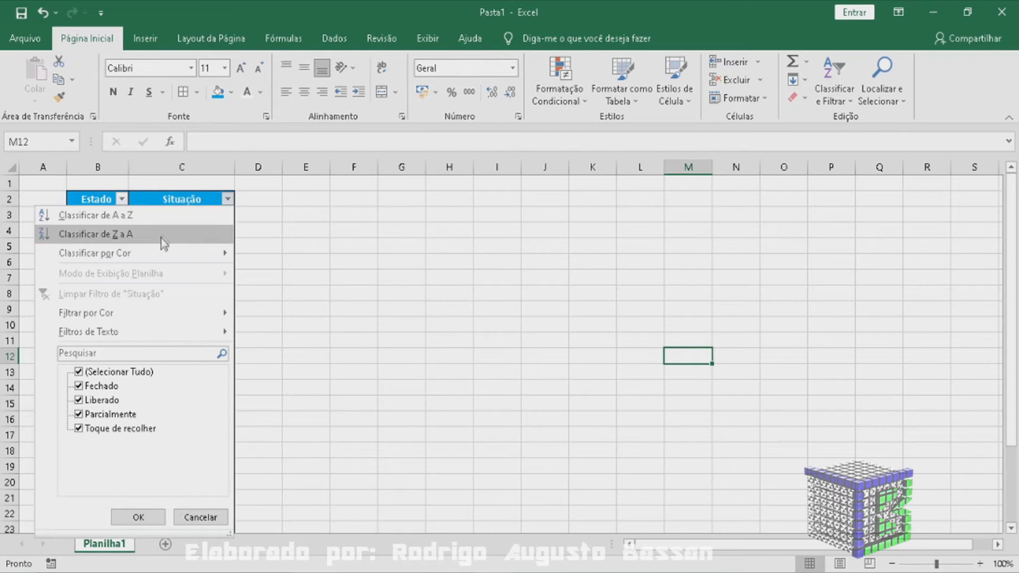
pyautogui.moveTo(94, 253)
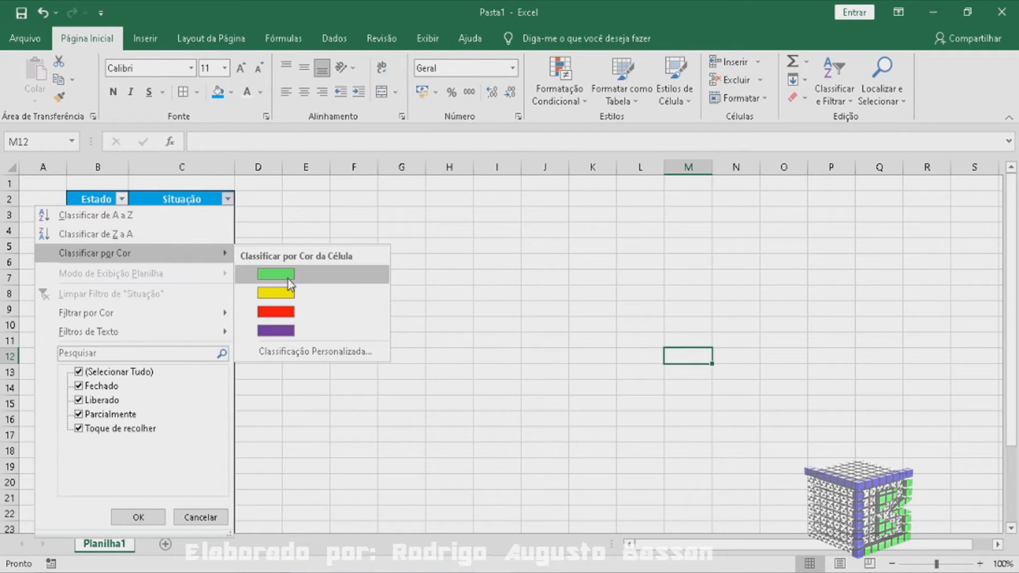
pyautogui.click(406, 233)
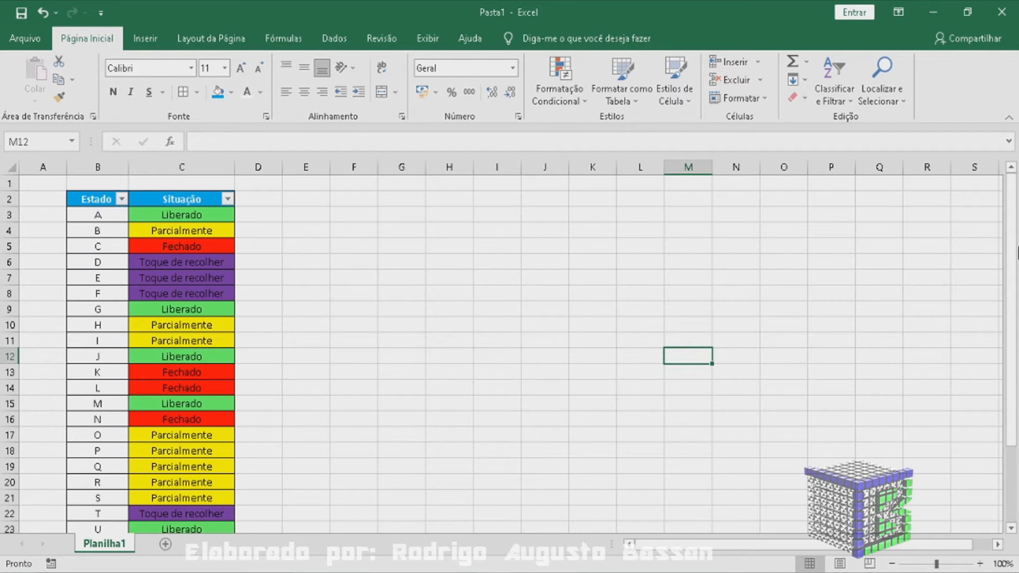
pyautogui.scroll(-7, 228, 318)
pyautogui.scroll(7, 228, 318)
pyautogui.click(228, 199)
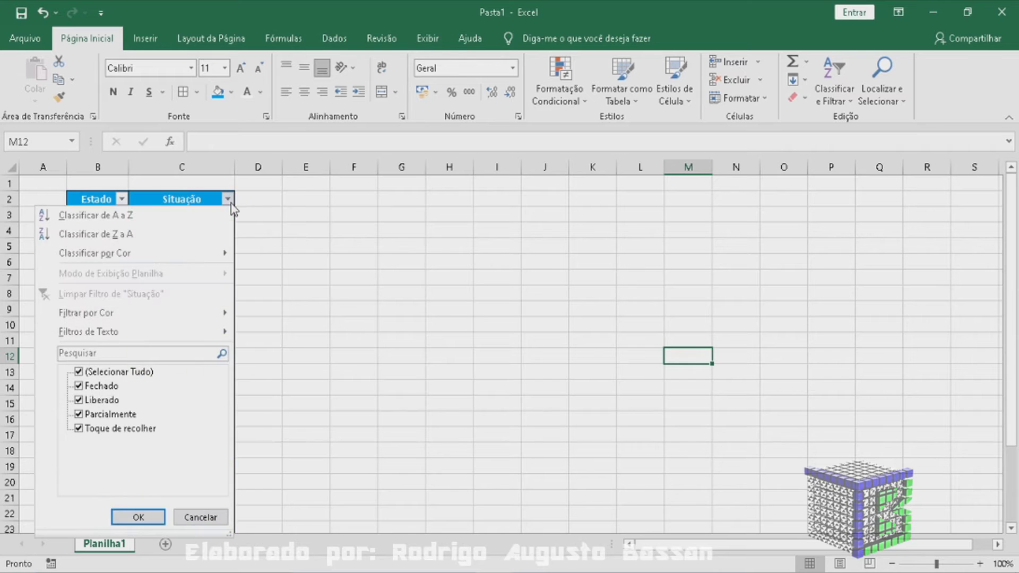
pyautogui.moveTo(132, 253)
pyautogui.click(276, 274)
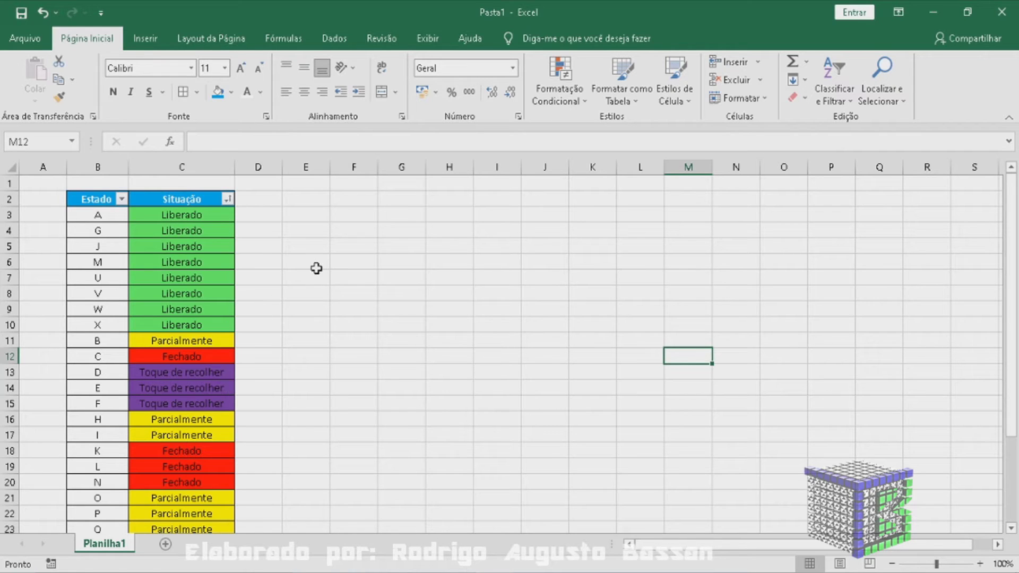
pyautogui.hotkey('ctrl', 'z')
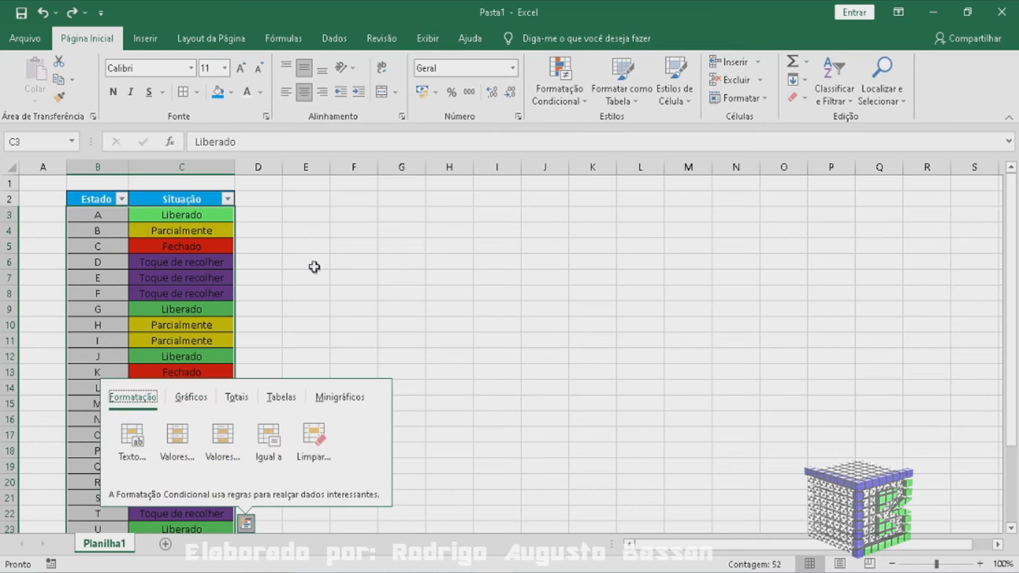
# - Dismiss the quick analysis pop-up, select Situação header C2, and start Classificação Personalizada
pyautogui.click(427, 313)
pyautogui.click(424, 289)
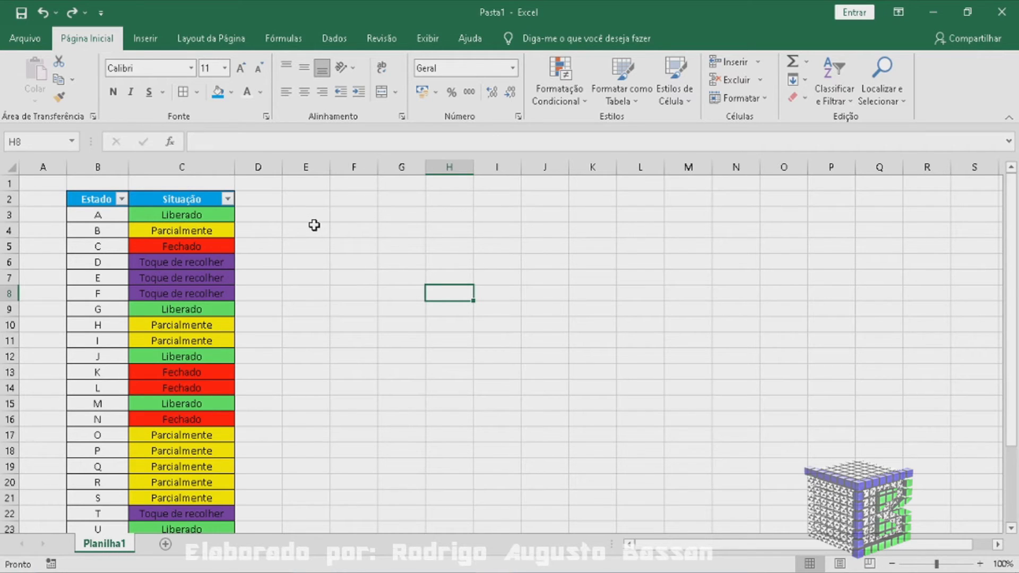
pyautogui.press('Left')
pyautogui.press('Left')
pyautogui.press('Left')
pyautogui.press('Up')
pyautogui.press('Up')
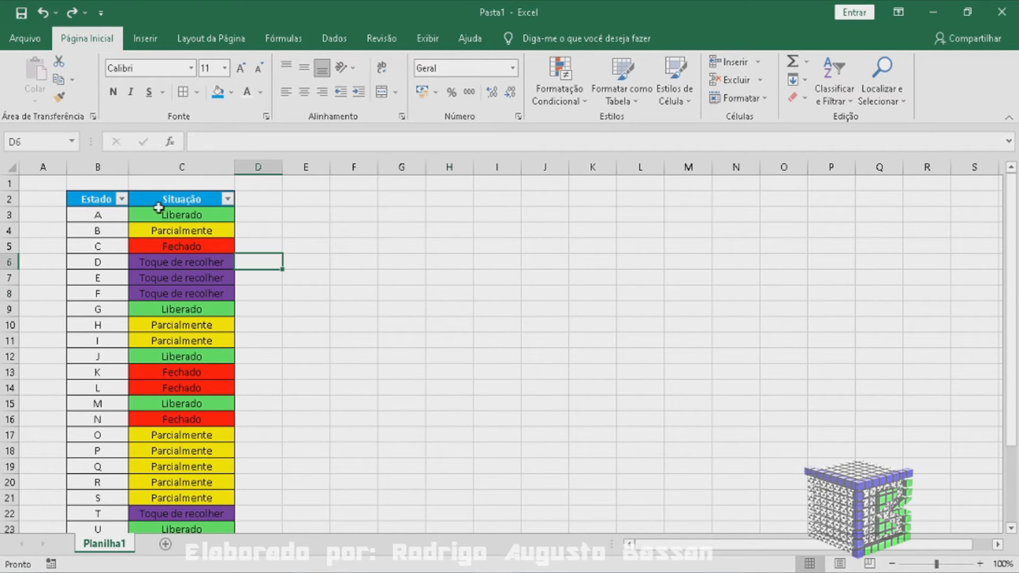
pyautogui.click(201, 197)
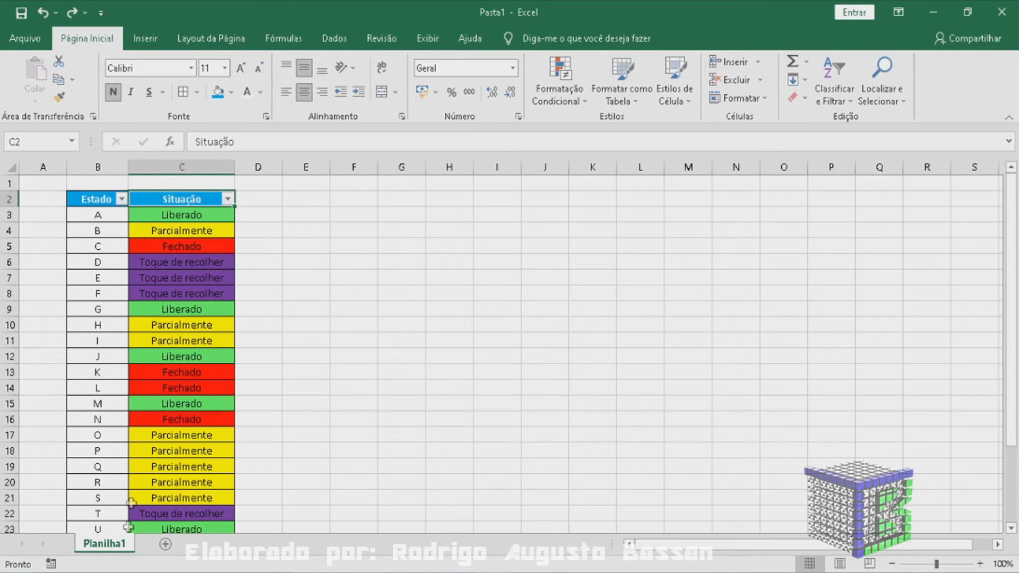
pyautogui.click(851, 103)
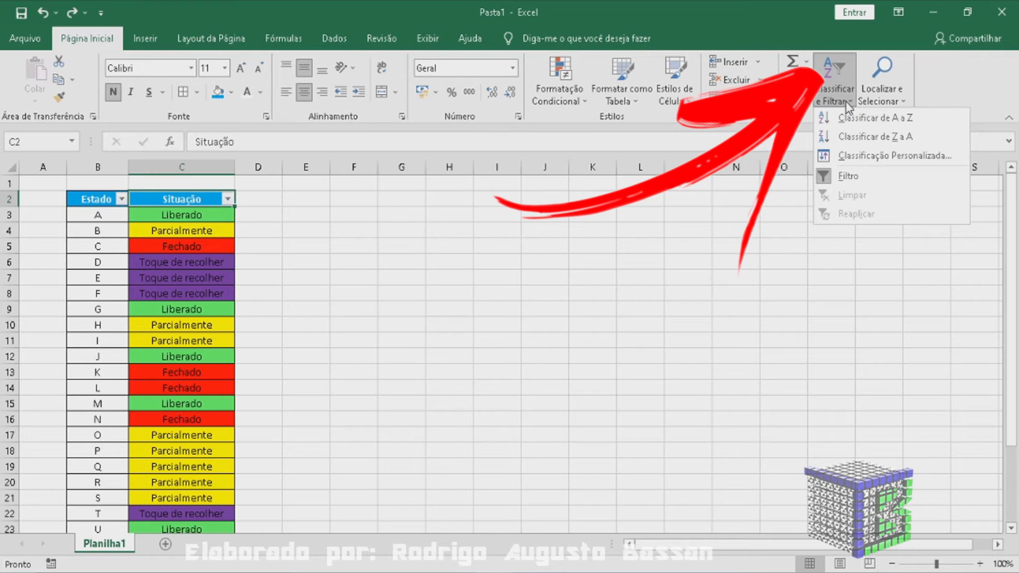
pyautogui.click(855, 156)
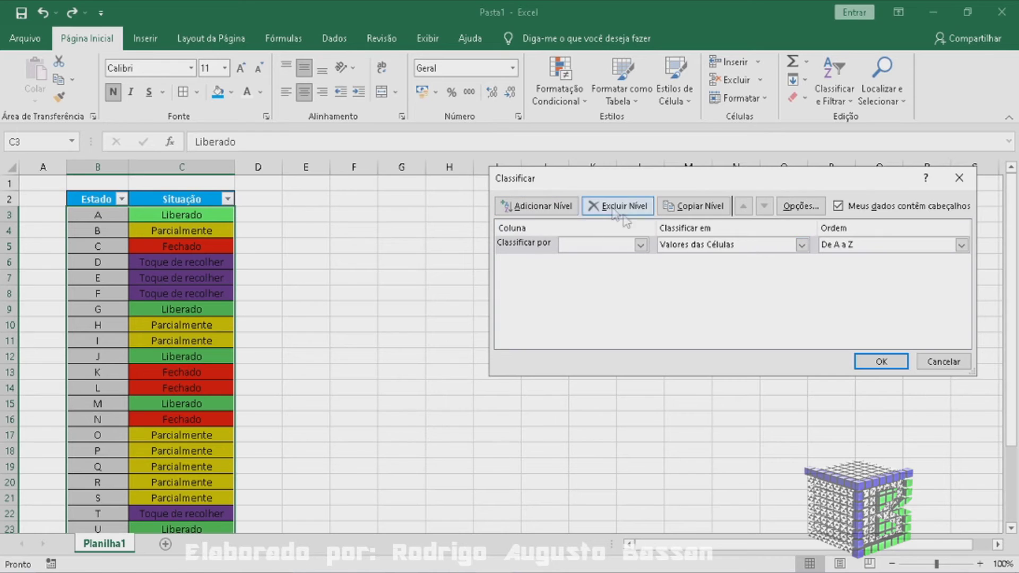
# - Add Situação sort levels by Cor da Célula: green first, then yellow, on top
pyautogui.click(641, 245)
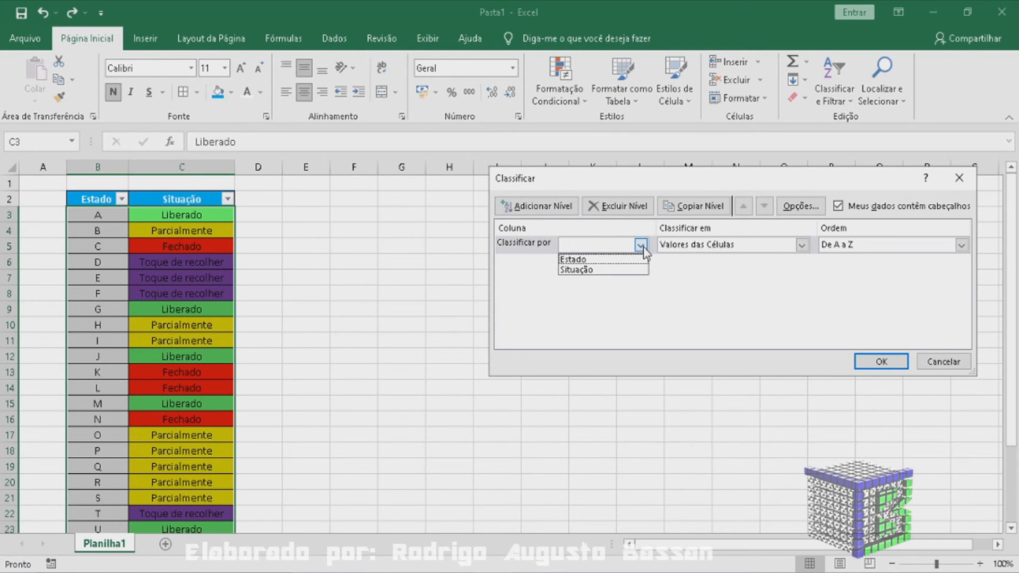
pyautogui.click(592, 272)
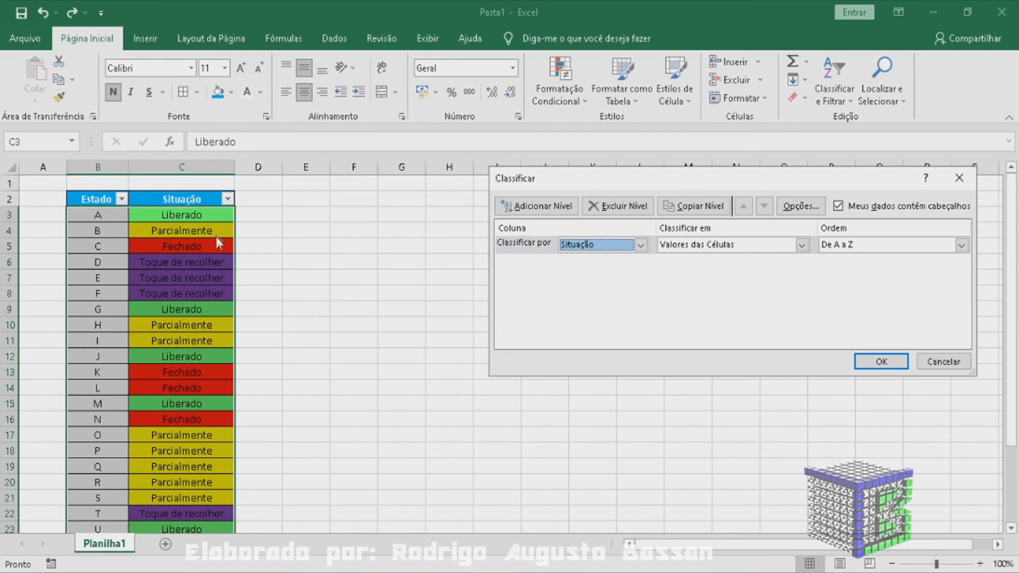
pyautogui.click(801, 245)
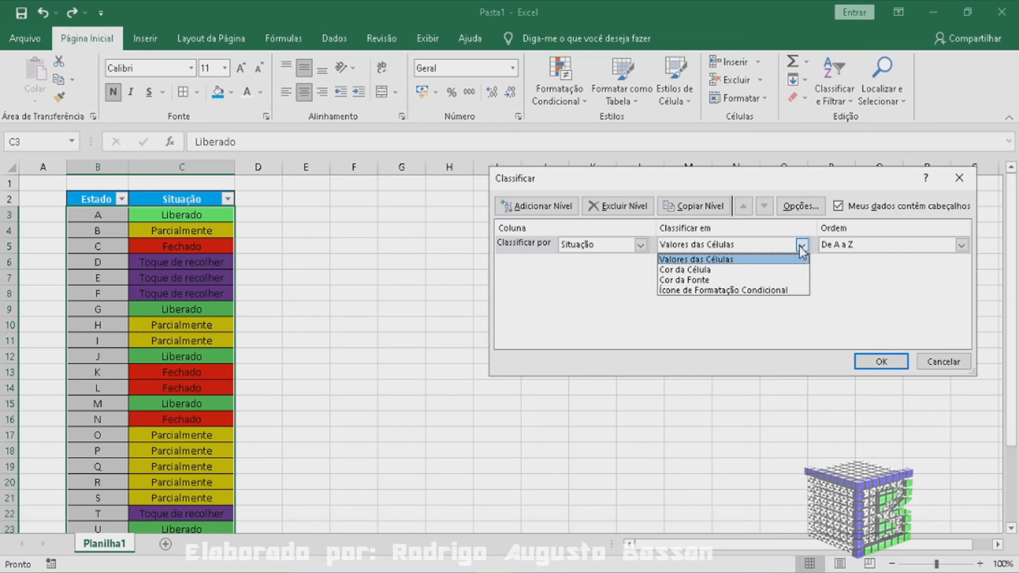
pyautogui.click(712, 272)
pyautogui.click(864, 247)
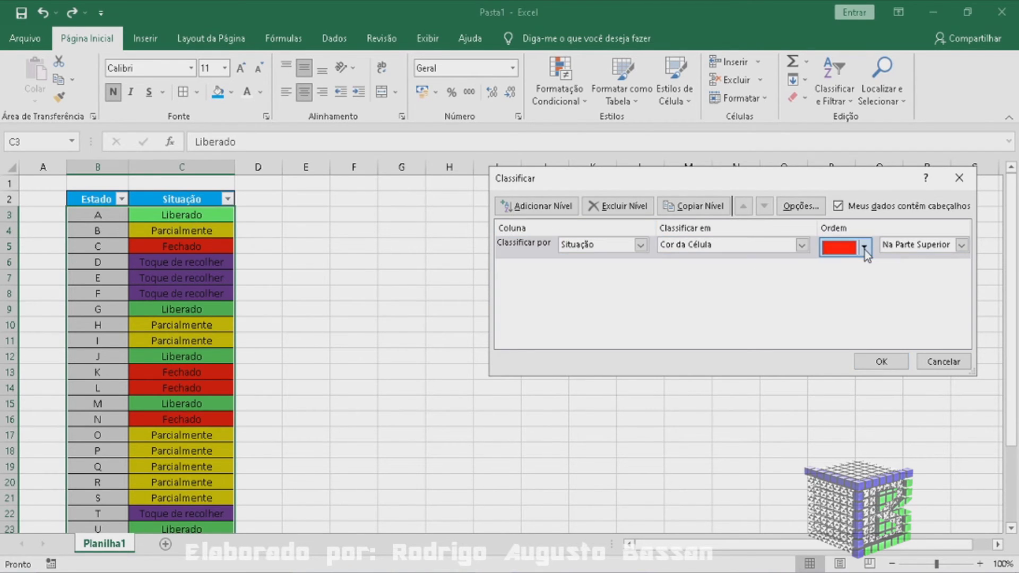
pyautogui.click(851, 268)
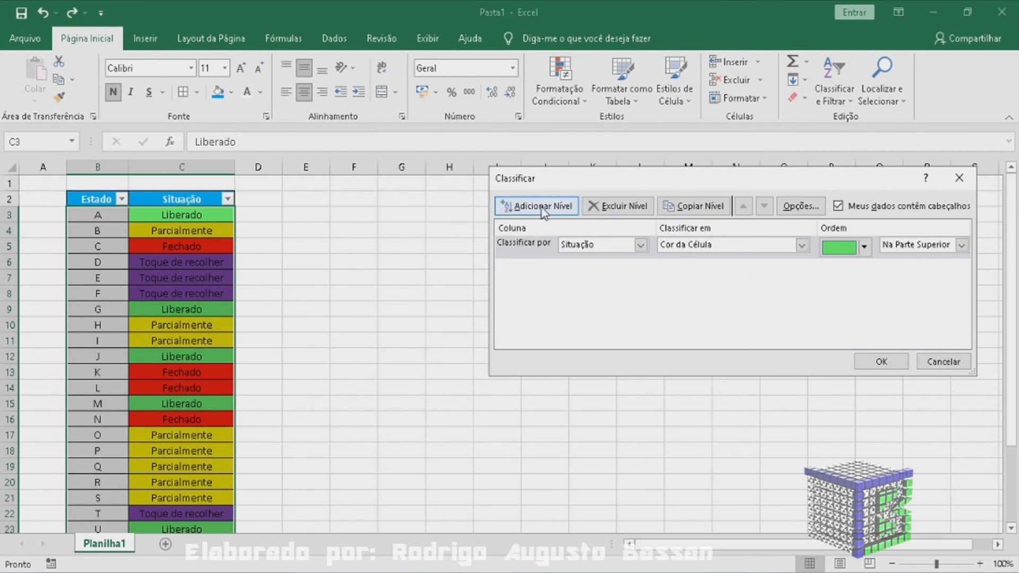
pyautogui.click(543, 207)
pyautogui.click(641, 267)
pyautogui.click(616, 295)
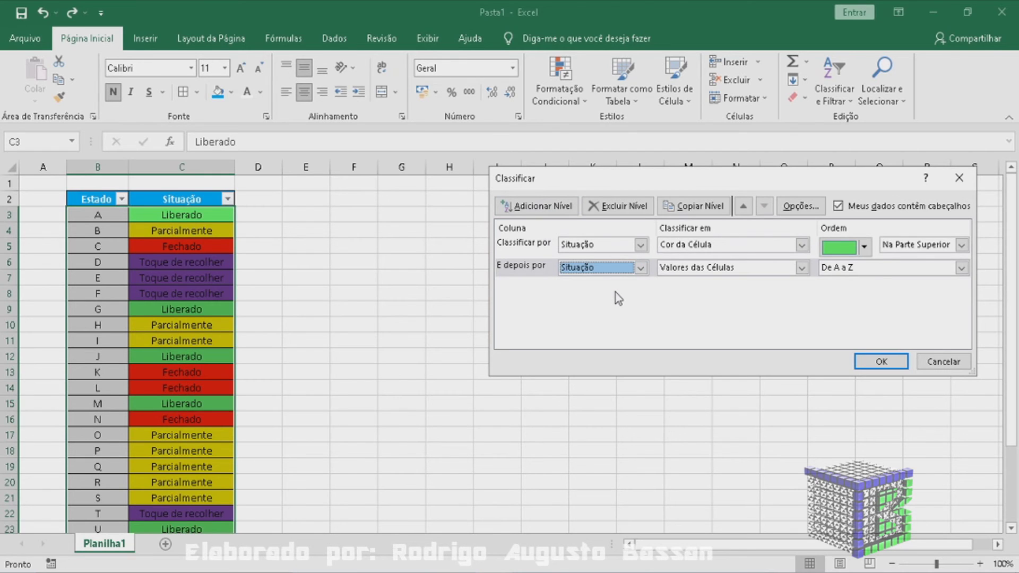
pyautogui.click(801, 267)
pyautogui.click(684, 287)
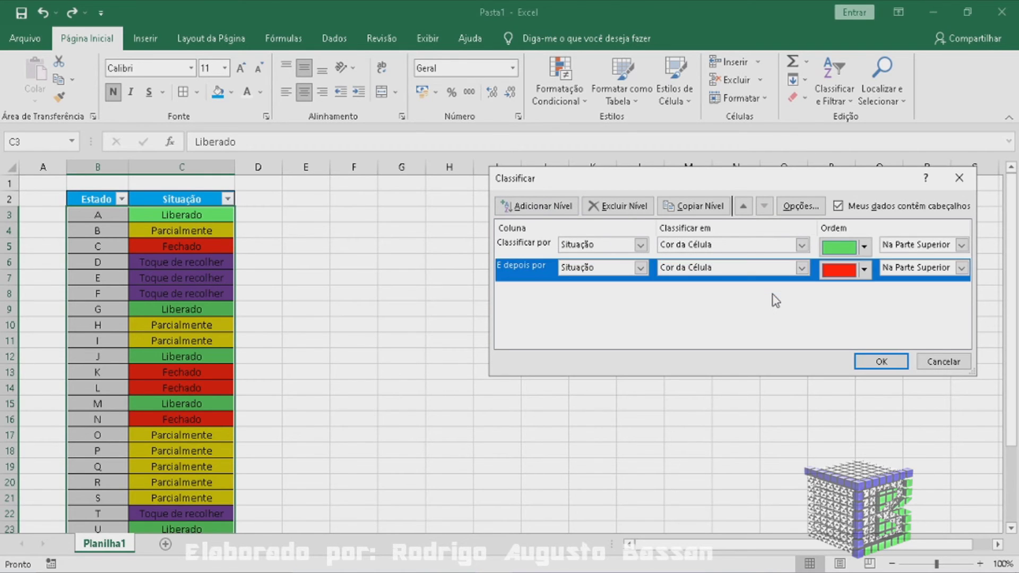
pyautogui.click(864, 269)
pyautogui.click(886, 292)
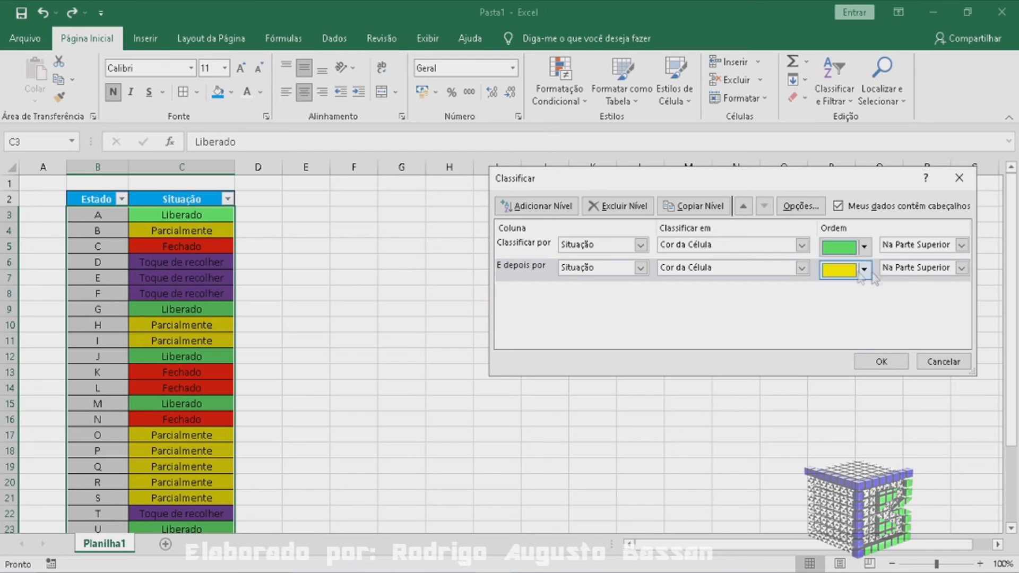
# - Add red and purple Situação cell-colour levels and apply the four-level sort
pyautogui.click(543, 205)
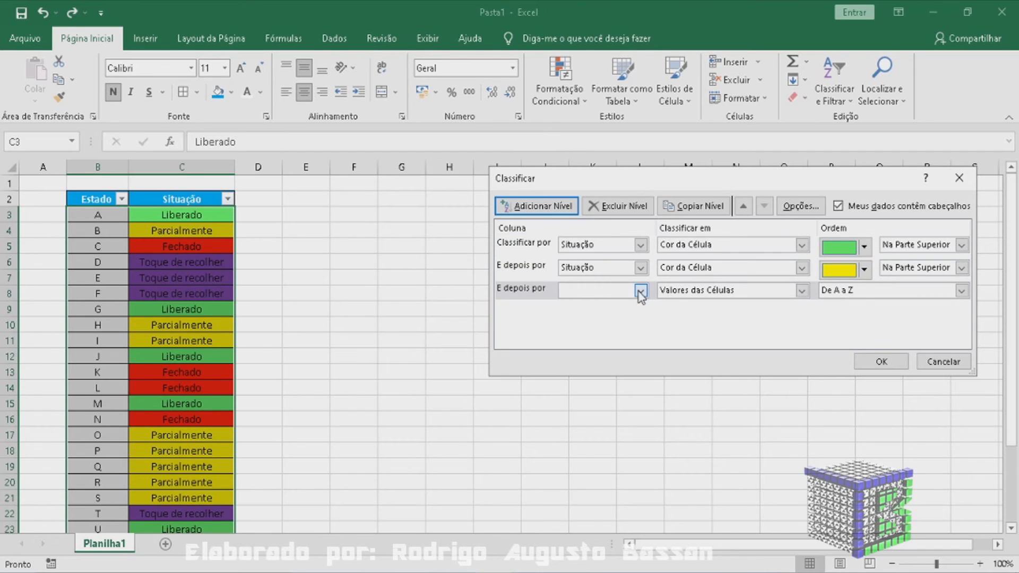
pyautogui.click(801, 291)
pyautogui.click(684, 309)
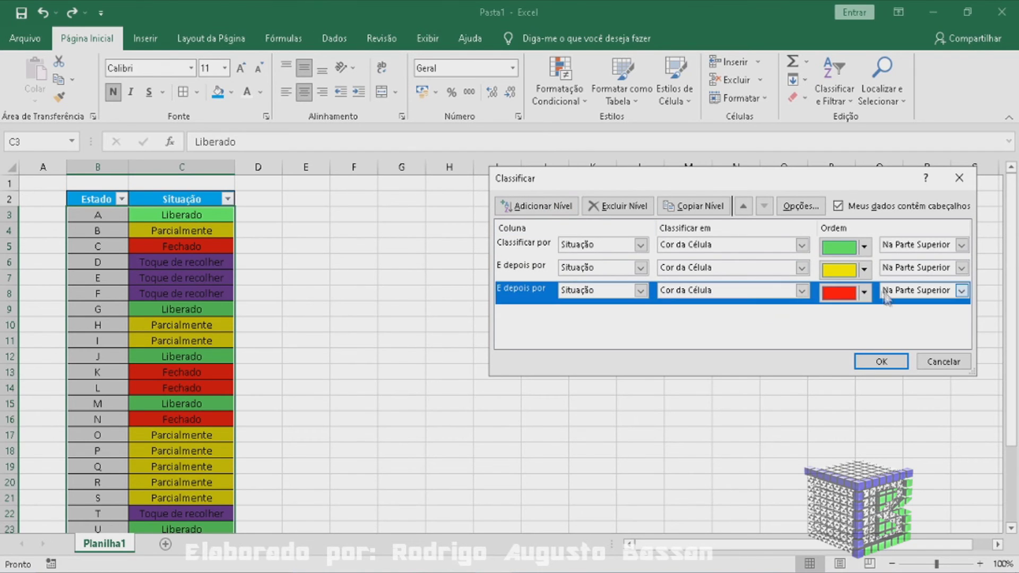
pyautogui.click(543, 206)
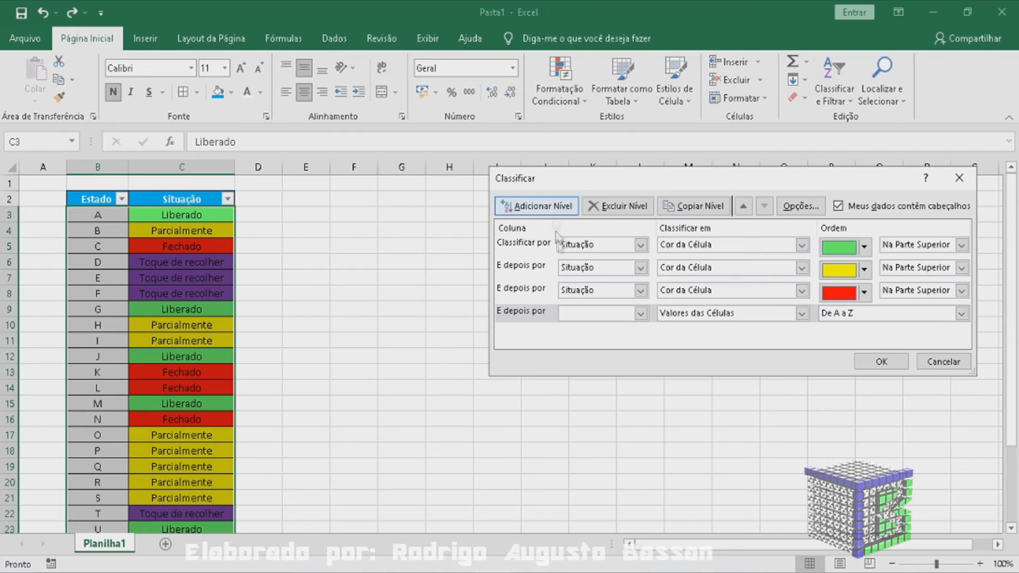
pyautogui.click(642, 313)
pyautogui.click(689, 313)
pyautogui.click(684, 330)
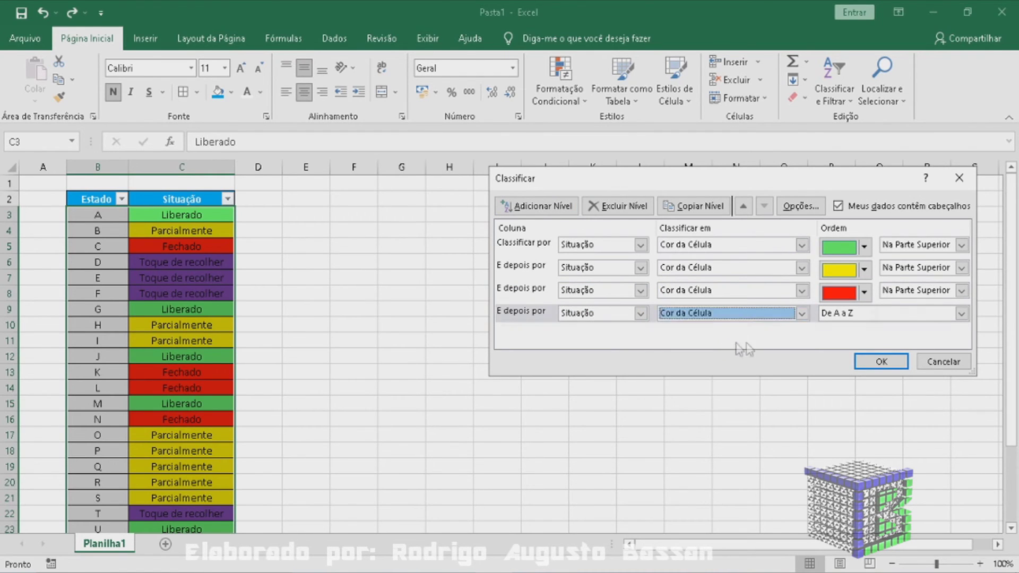
pyautogui.click(864, 315)
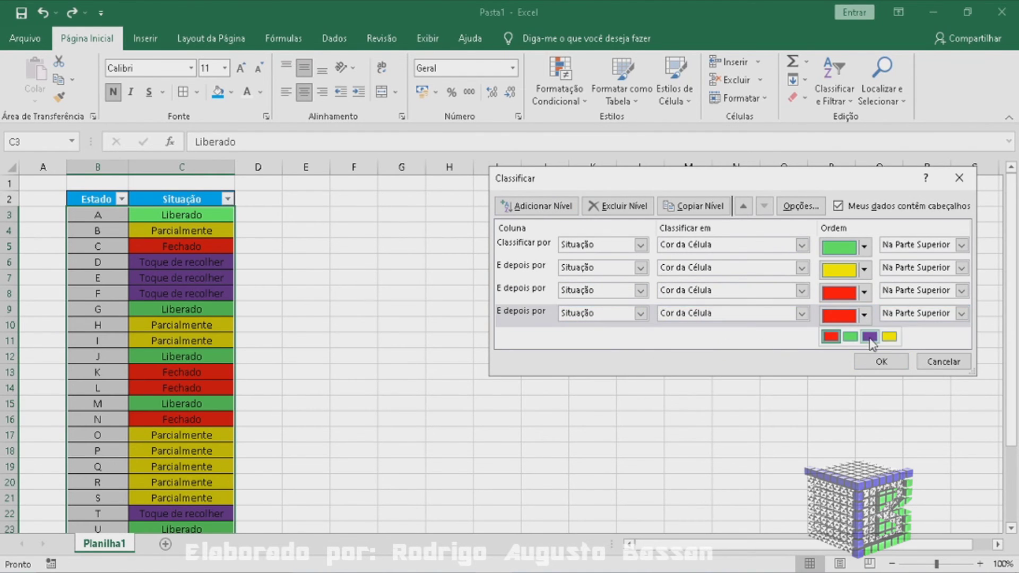
pyautogui.click(857, 336)
pyautogui.click(881, 362)
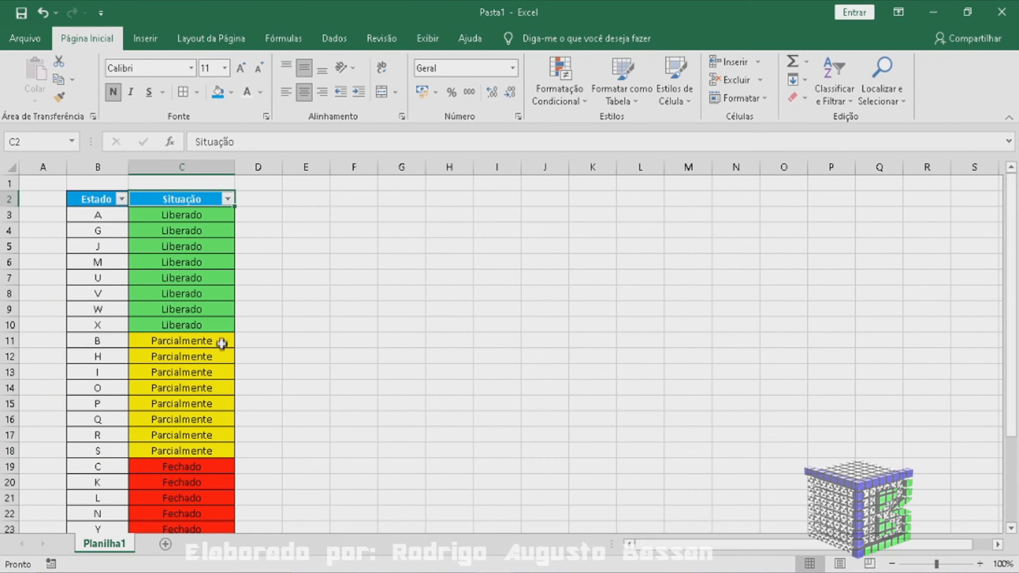
pyautogui.scroll(-3, 448, 358)
pyautogui.moveTo(1012, 313); pyautogui.dragTo(1013, 184)
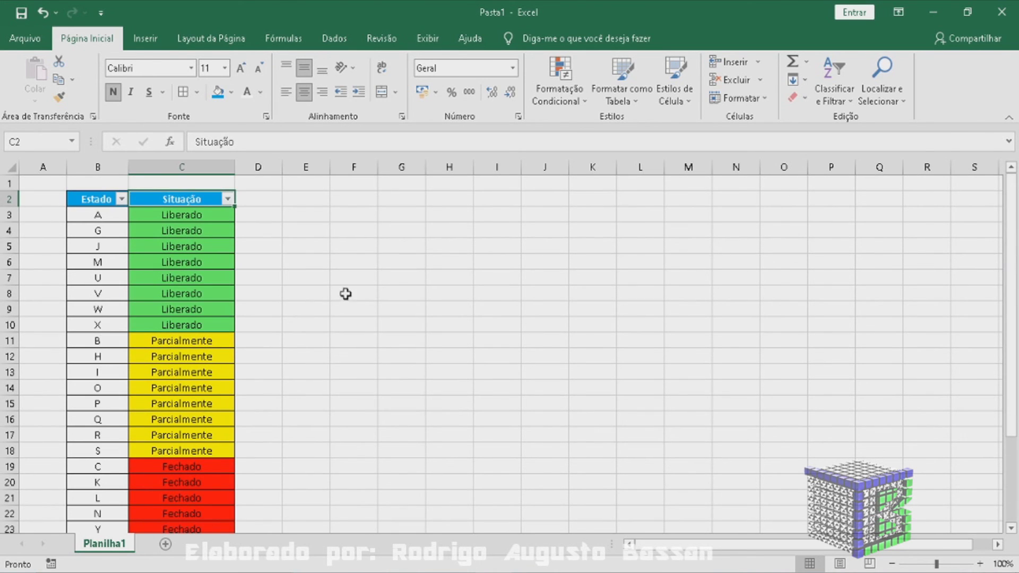